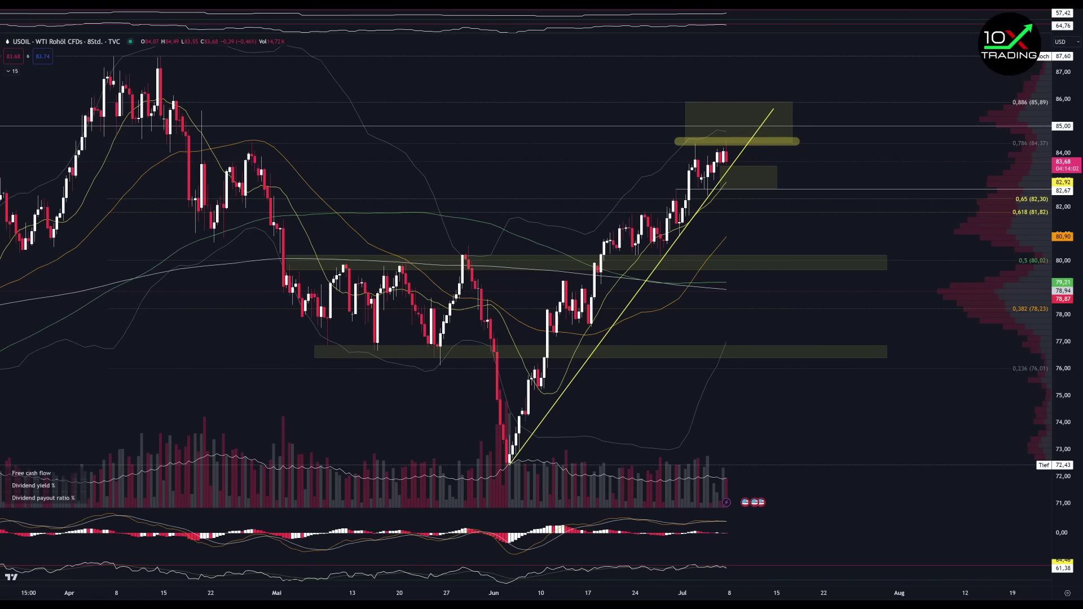
# Step: Highlight the 82,67 support level beneath the July candles on the WTI crude oil chart
pyautogui.moveTo(675, 190); pyautogui.dragTo(796, 191)
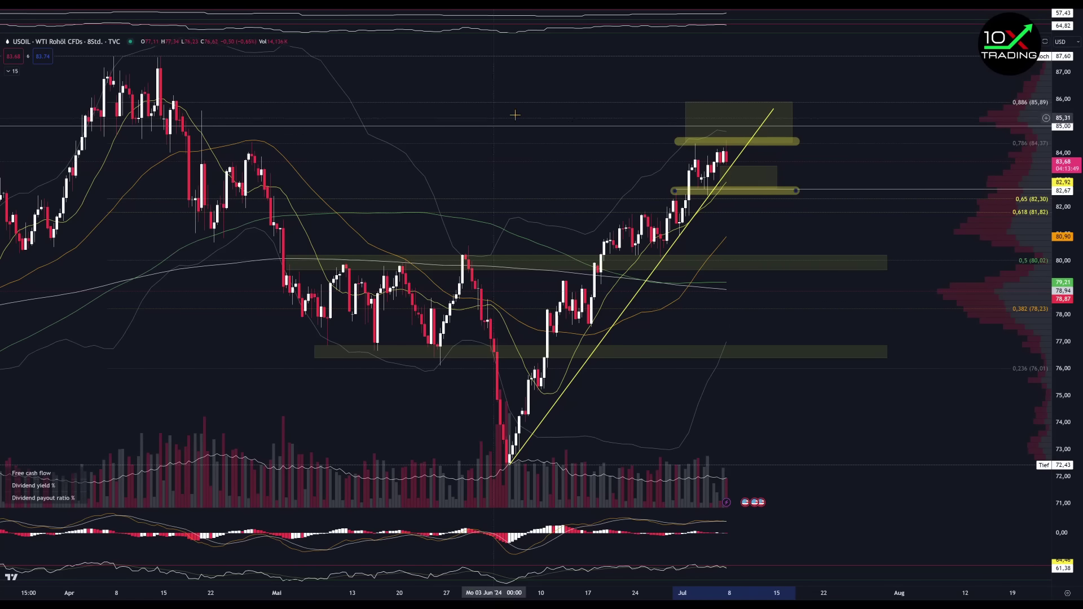
pyautogui.click(846, 262)
pyautogui.click(588, 573)
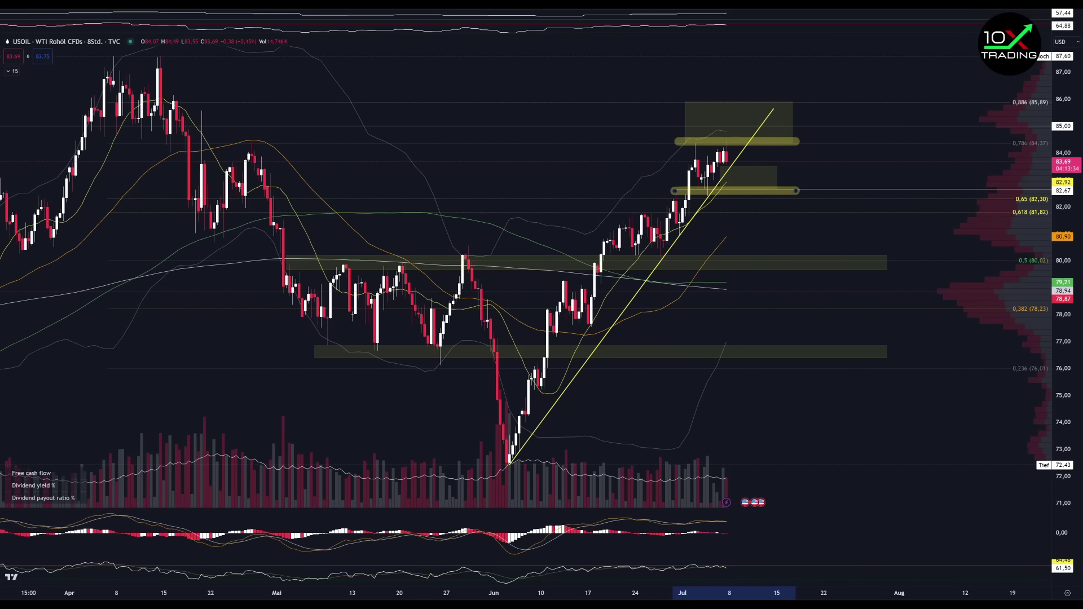
pyautogui.moveTo(724, 163)
pyautogui.mouseDown()
pyautogui.moveTo(735, 103)
pyautogui.moveTo(750, 121)
pyautogui.moveTo(767, 119)
pyautogui.moveTo(782, 41)
pyautogui.mouseUp()
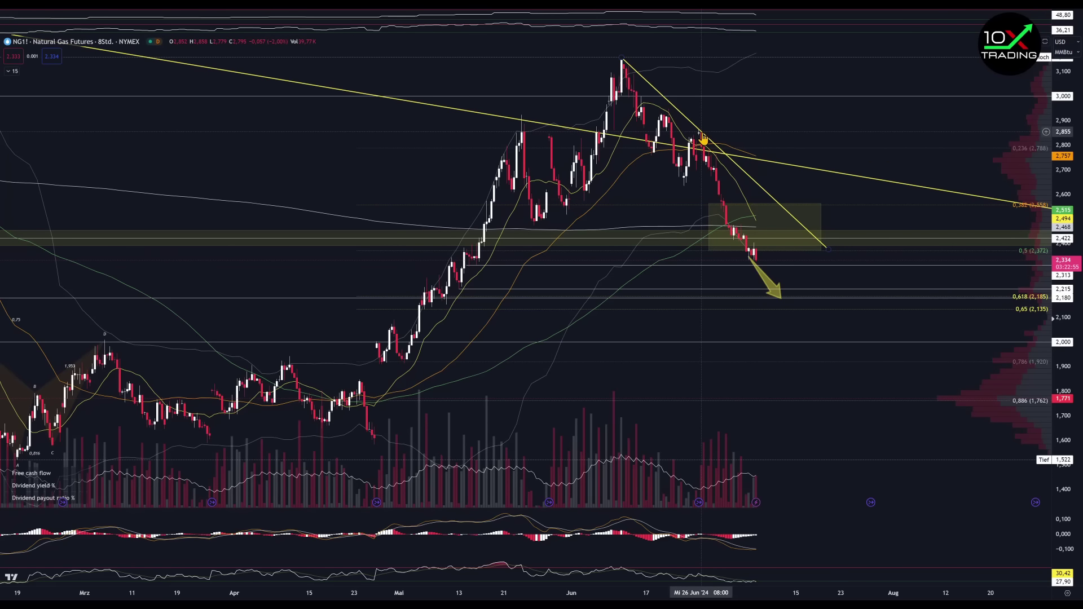
# Step: Measure the natural gas price decline from the 26 June high to the latest low on 8 July
pyautogui.moveTo(700, 133); pyautogui.dragTo(756, 260)
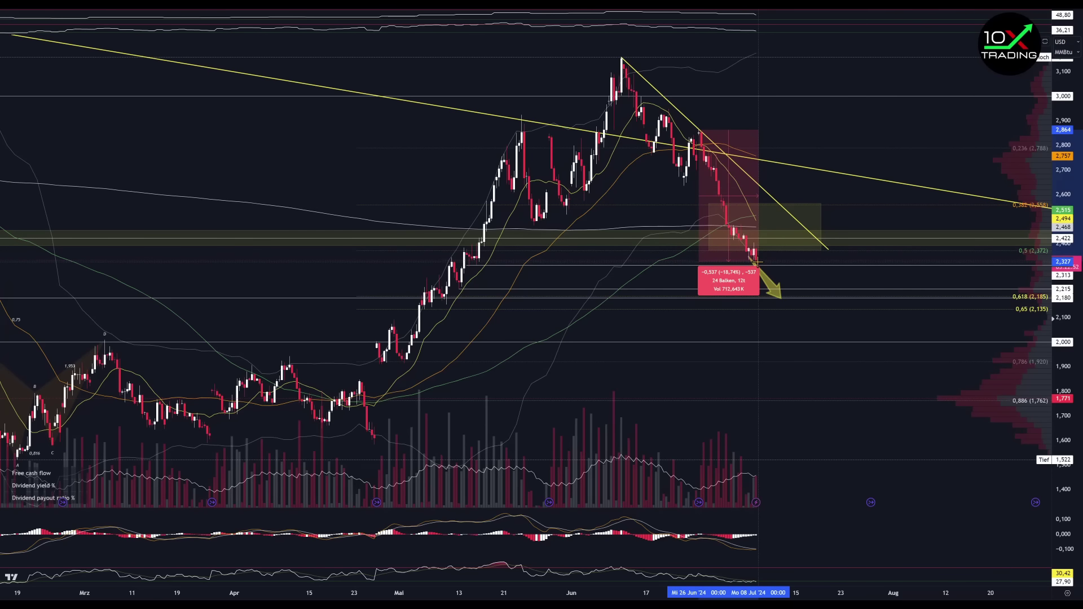
pyautogui.click(921, 120)
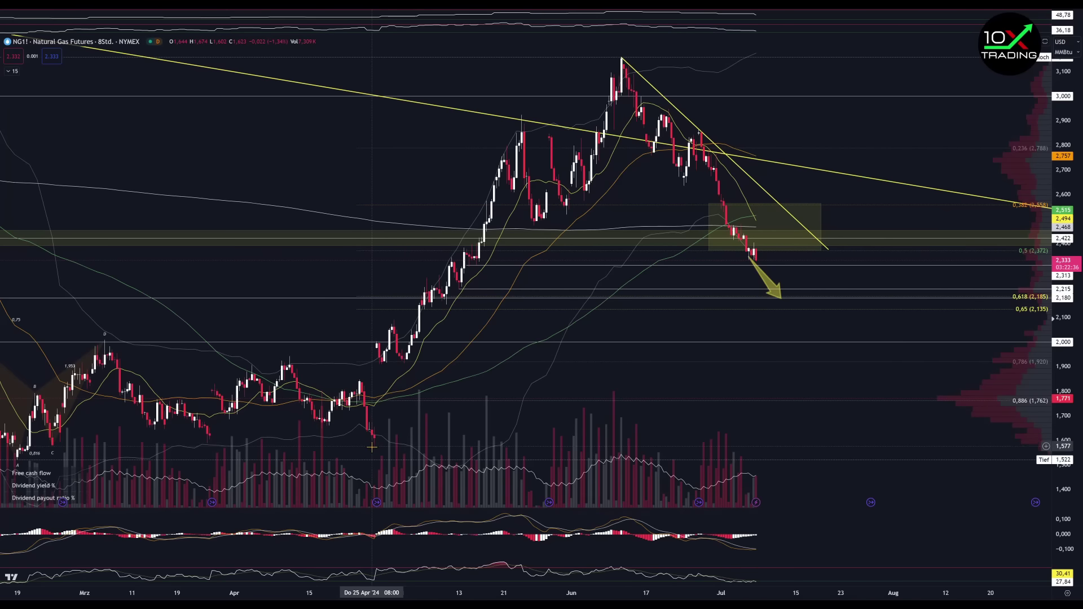
pyautogui.click(701, 129)
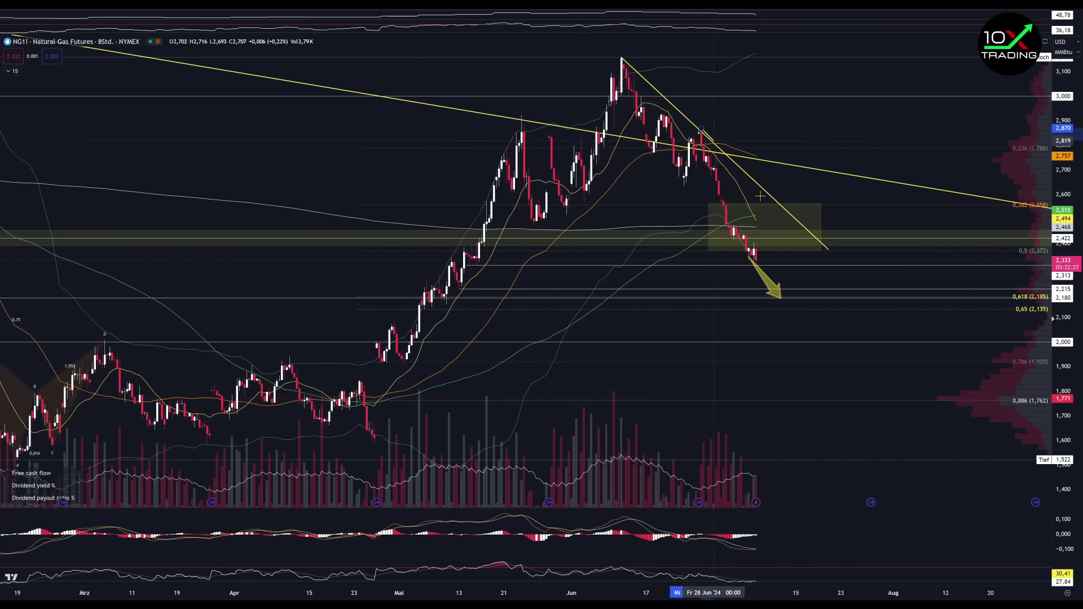
pyautogui.click(795, 345)
pyautogui.press('Escape')
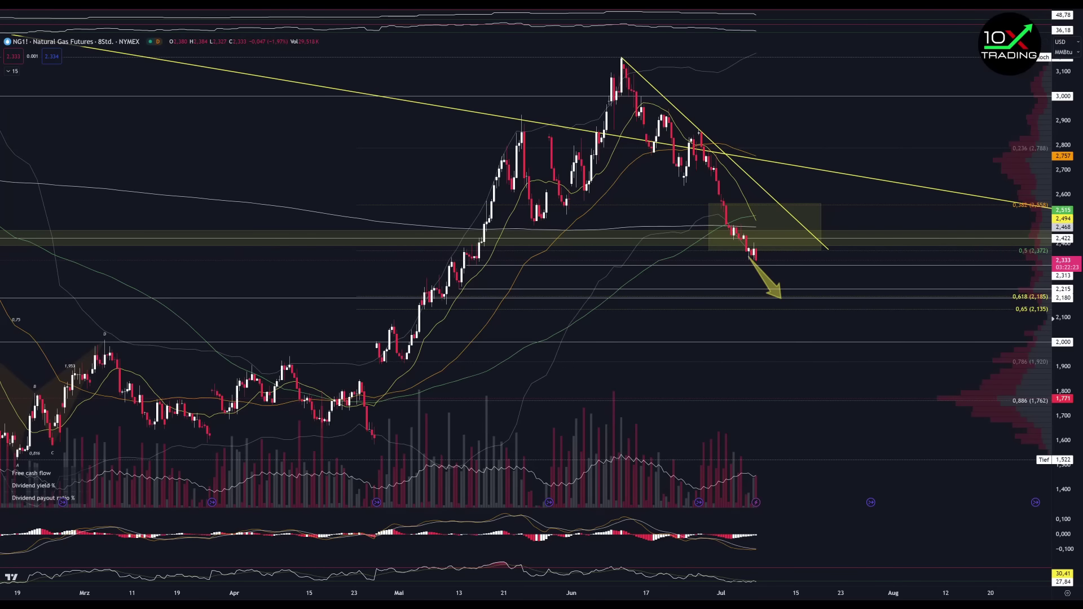
# Step: Highlight the natural gas support levels at 2,313, 2,215, 2,180 and 2,135 beside the May candles, and mark the zone at the arrow's tip
pyautogui.moveTo(465, 264); pyautogui.dragTo(526, 264)
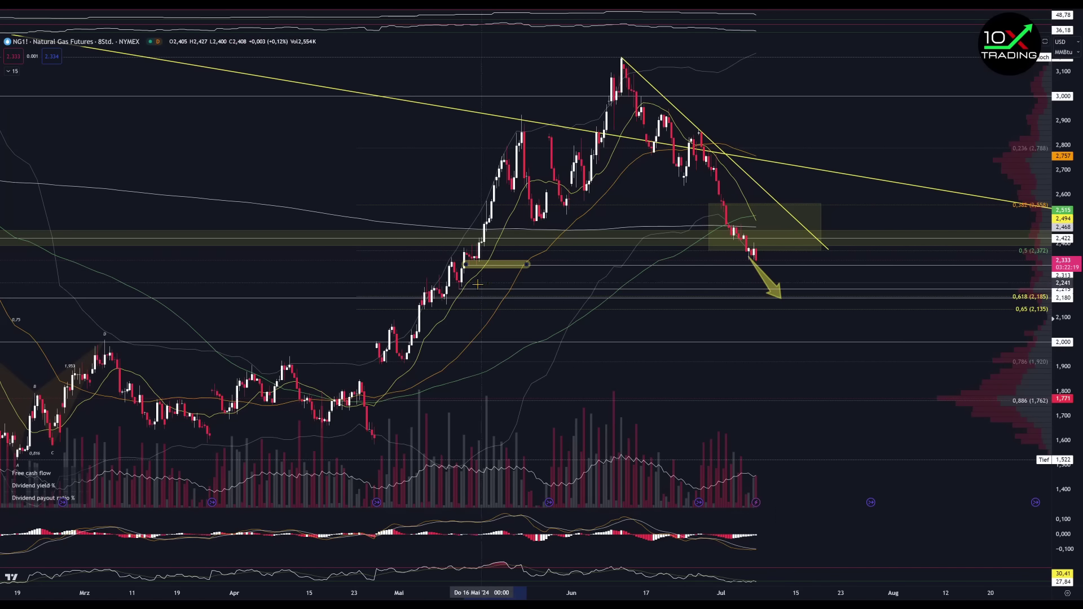
pyautogui.click(460, 288)
pyautogui.moveTo(479, 287); pyautogui.dragTo(482, 287)
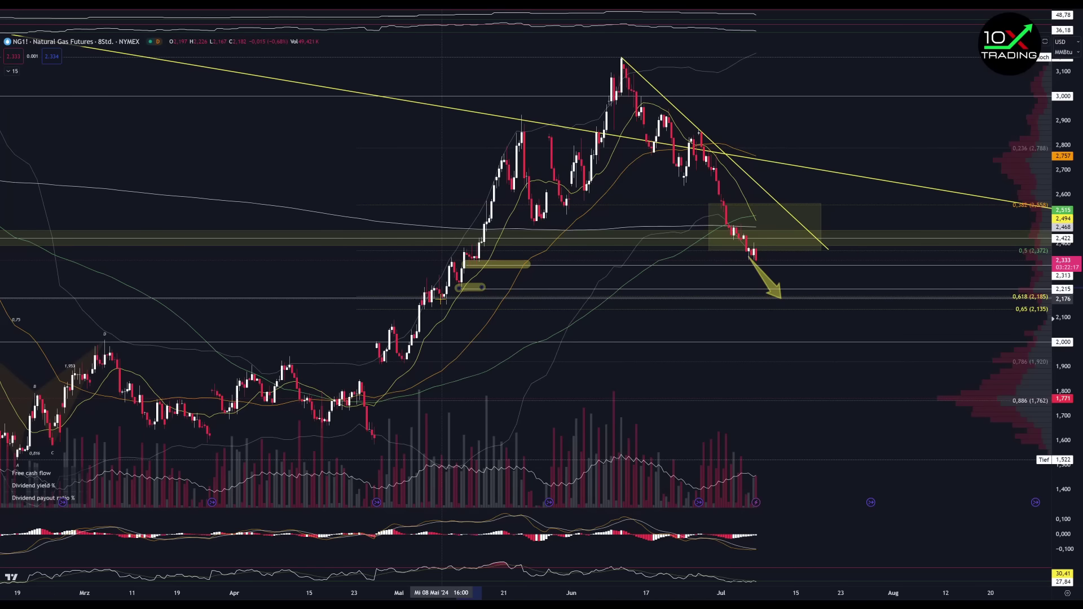
pyautogui.moveTo(421, 299); pyautogui.dragTo(506, 298)
pyautogui.moveTo(418, 307); pyautogui.dragTo(544, 304)
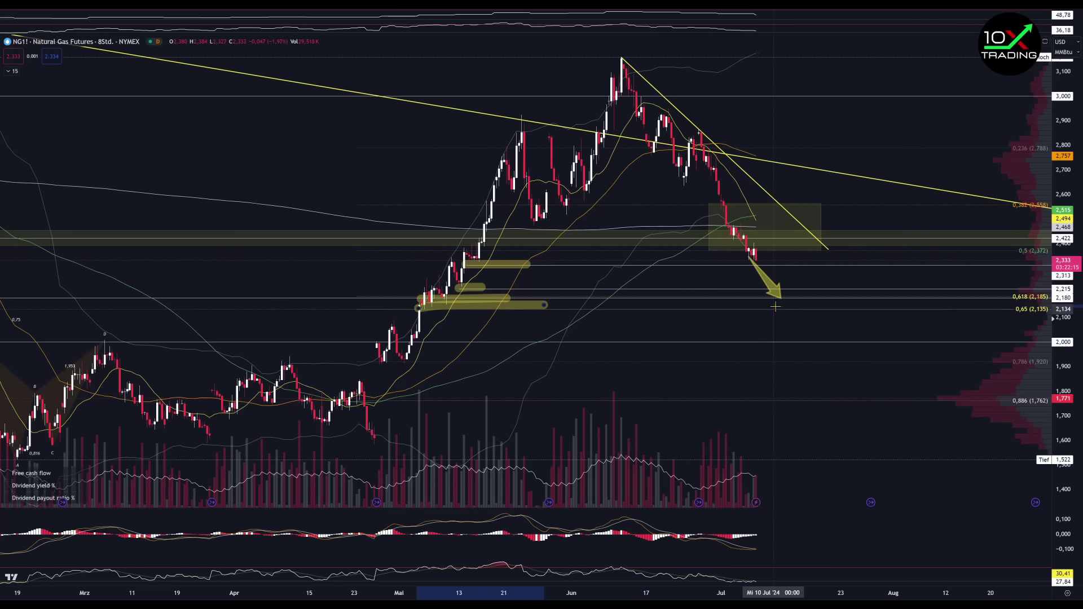
pyautogui.moveTo(740, 298); pyautogui.dragTo(835, 303)
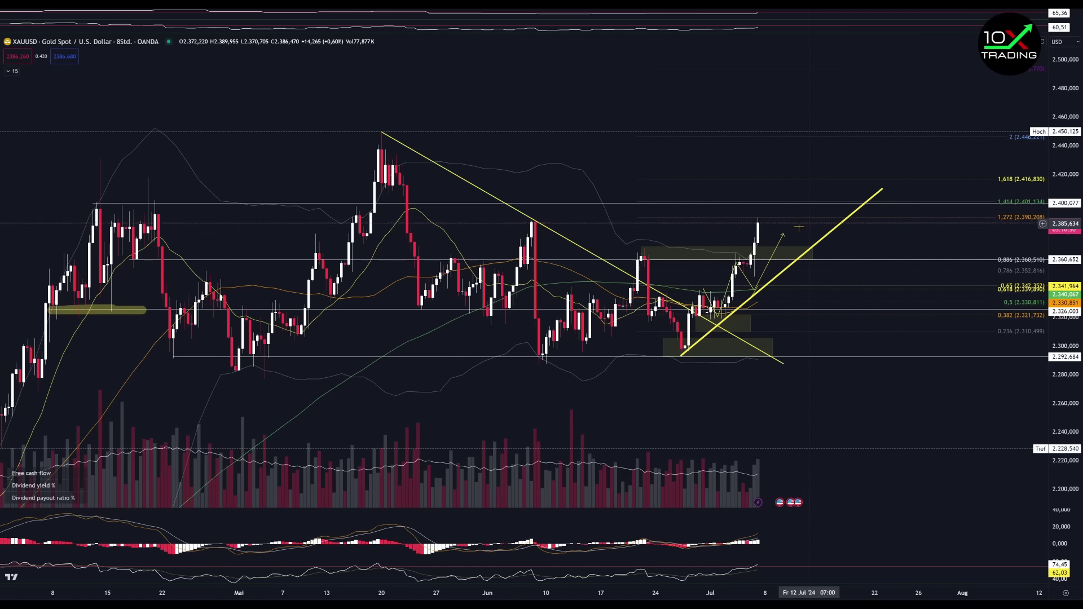
# Step: Circle the latest gold candle and sketch a horizontal line from the early-June high, and undo both drawings
pyautogui.rightClick(757, 277)
pyautogui.click(873, 236)
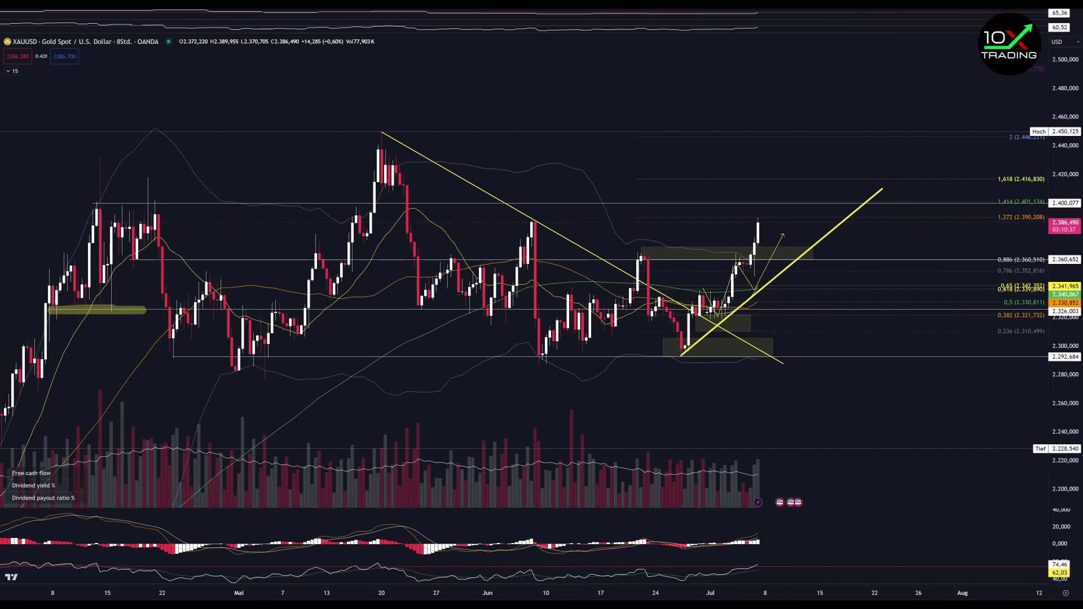
pyautogui.moveTo(770, 209)
pyautogui.mouseDown()
pyautogui.moveTo(745, 216)
pyautogui.moveTo(761, 225)
pyautogui.moveTo(772, 212)
pyautogui.mouseUp()
pyautogui.moveTo(505, 222); pyautogui.dragTo(903, 225)
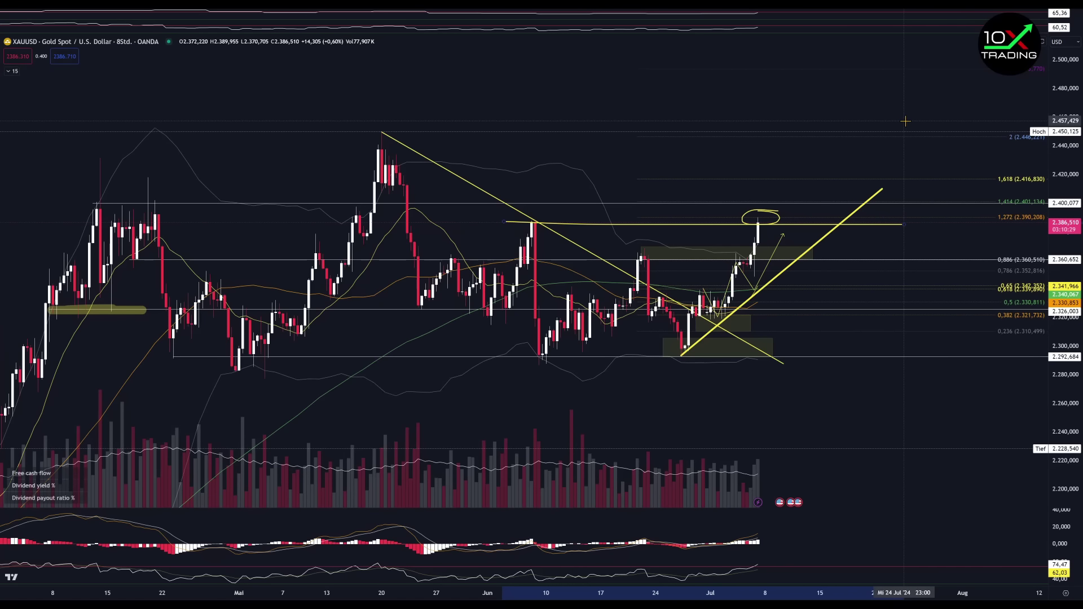
pyautogui.hotkey('ctrl', 'z')
pyautogui.hotkey('ctrl', 'z')
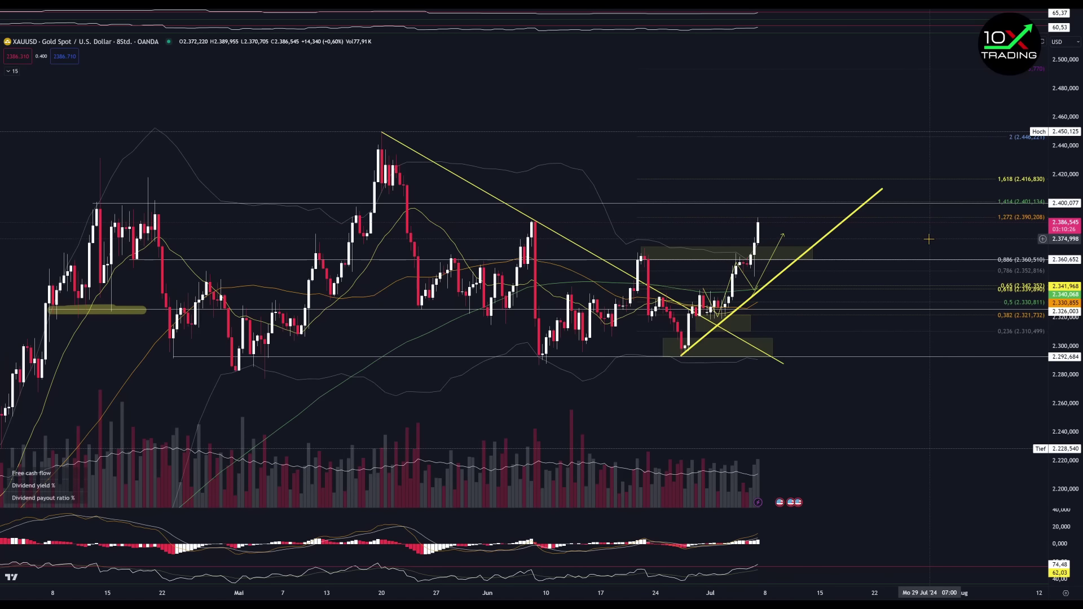
# Step: Highlight gold's 2.400 resistance and sketch a pullback to the rising trend line followed by an upward arrow to about 2.450
pyautogui.moveTo(929, 237); pyautogui.dragTo(931, 238)
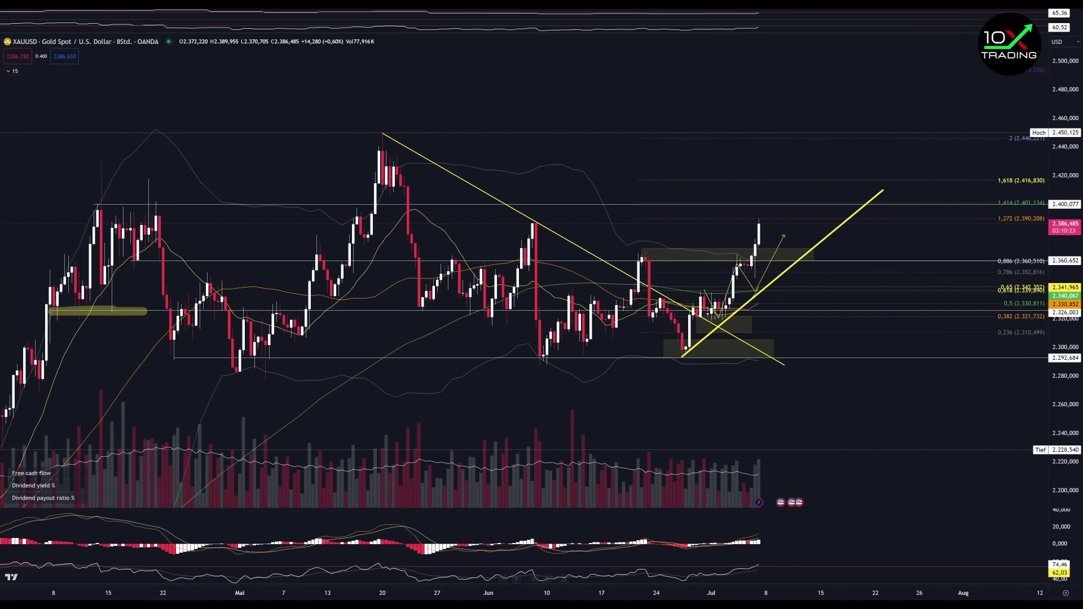
pyautogui.moveTo(765, 204)
pyautogui.mouseDown()
pyautogui.moveTo(787, 263)
pyautogui.moveTo(843, 211)
pyautogui.mouseUp()
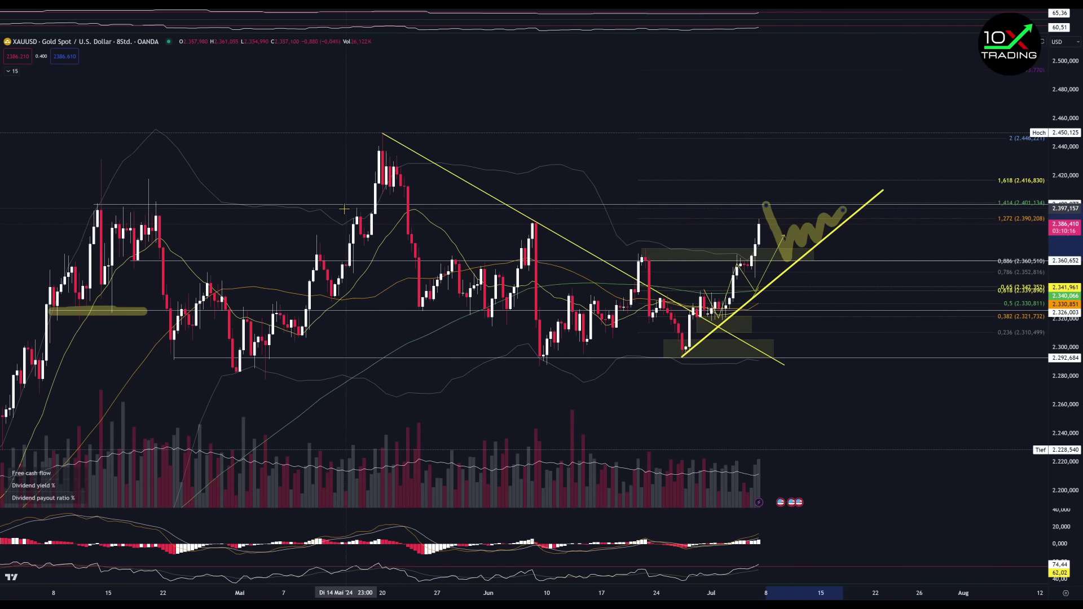
pyautogui.moveTo(730, 207)
pyautogui.mouseDown()
pyautogui.moveTo(905, 207)
pyautogui.moveTo(880, 119)
pyautogui.moveTo(890, 134)
pyautogui.mouseUp()
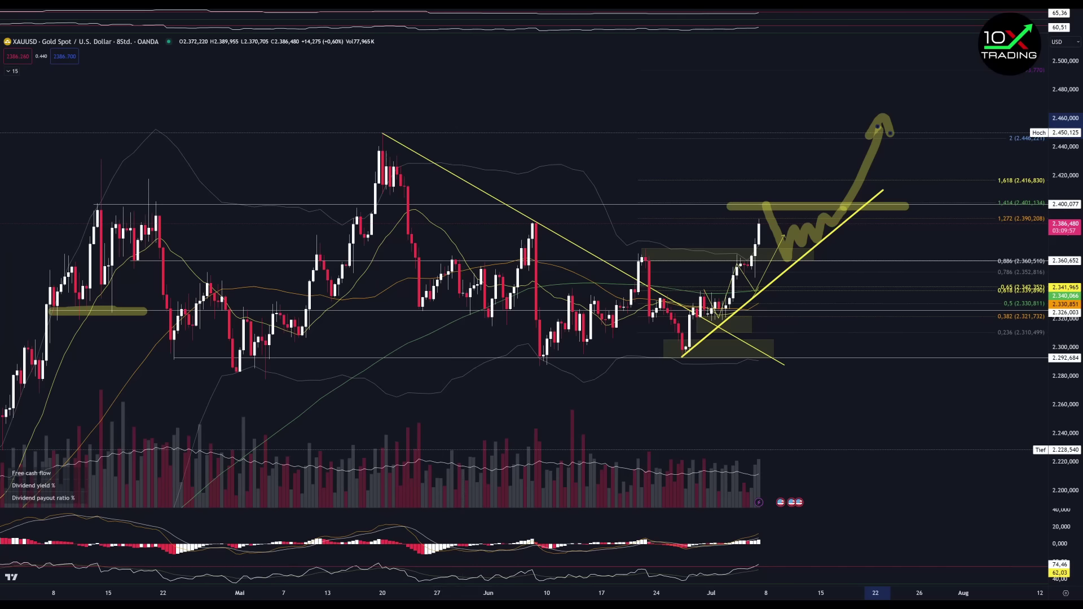
# Step: Highlight arcs over gold's April, May and July peaks to outline a head-and-shoulders pattern
pyautogui.moveTo(60, 218); pyautogui.dragTo(186, 213)
pyautogui.moveTo(320, 169)
pyautogui.mouseDown()
pyautogui.moveTo(336, 138)
pyautogui.moveTo(430, 161)
pyautogui.mouseUp()
pyautogui.moveTo(711, 242)
pyautogui.mouseDown()
pyautogui.moveTo(778, 184)
pyautogui.moveTo(802, 229)
pyautogui.mouseUp()
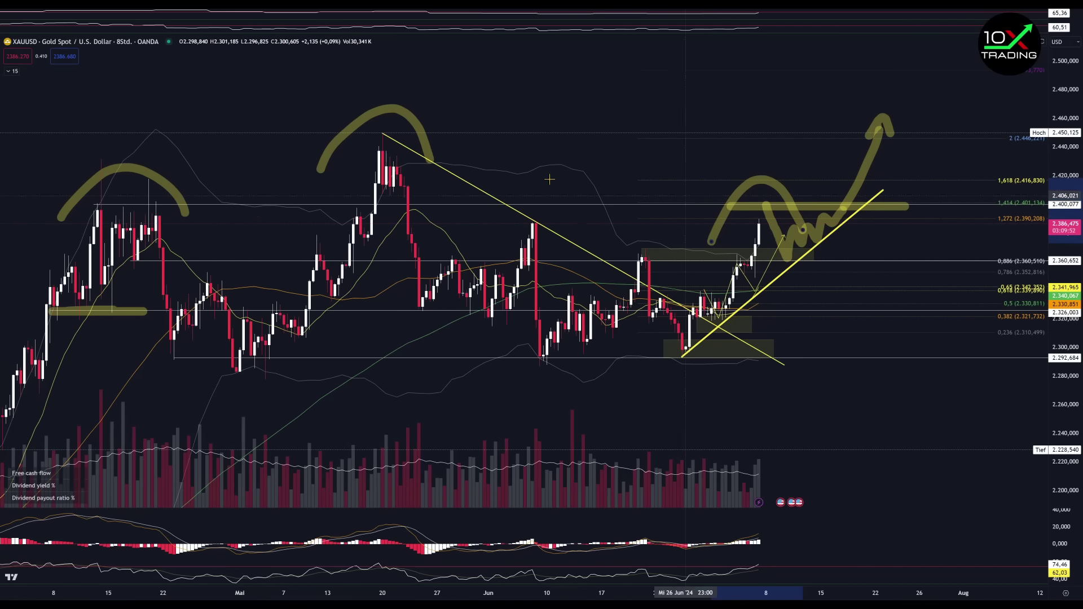
# Step: Sketch a bearish arrow from gold's July peak down to the 2.292,684 support with a rebound stroke, and undo the last three strokes
pyautogui.scroll(-2, 751, 254)
pyautogui.moveTo(827, 195)
pyautogui.mouseDown()
pyautogui.moveTo(869, 335)
pyautogui.moveTo(826, 321)
pyautogui.mouseUp()
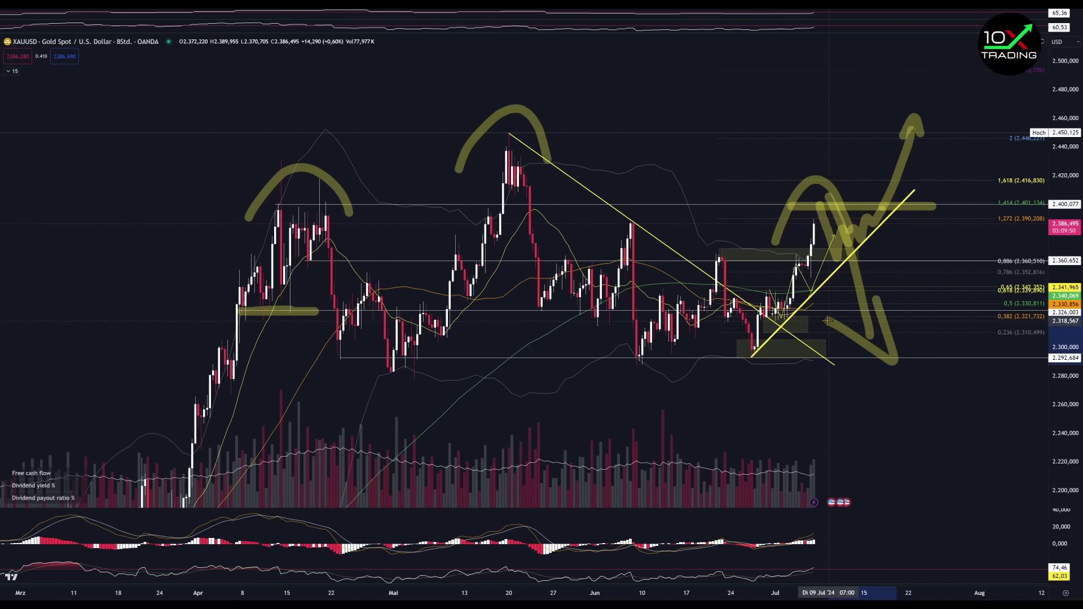
pyautogui.moveTo(939, 368)
pyautogui.mouseDown()
pyautogui.moveTo(956, 306)
pyautogui.moveTo(965, 149)
pyautogui.moveTo(980, 210)
pyautogui.mouseUp()
pyautogui.hotkey('ctrl', 'z')
pyautogui.hotkey('ctrl', 'z')
pyautogui.hotkey('ctrl', 'z')
pyautogui.hotkey('ctrl', 'z')
pyautogui.hotkey('ctrl', 'z')
pyautogui.hotkey('ctrl', 'z')
pyautogui.hotkey('ctrl', 'z')
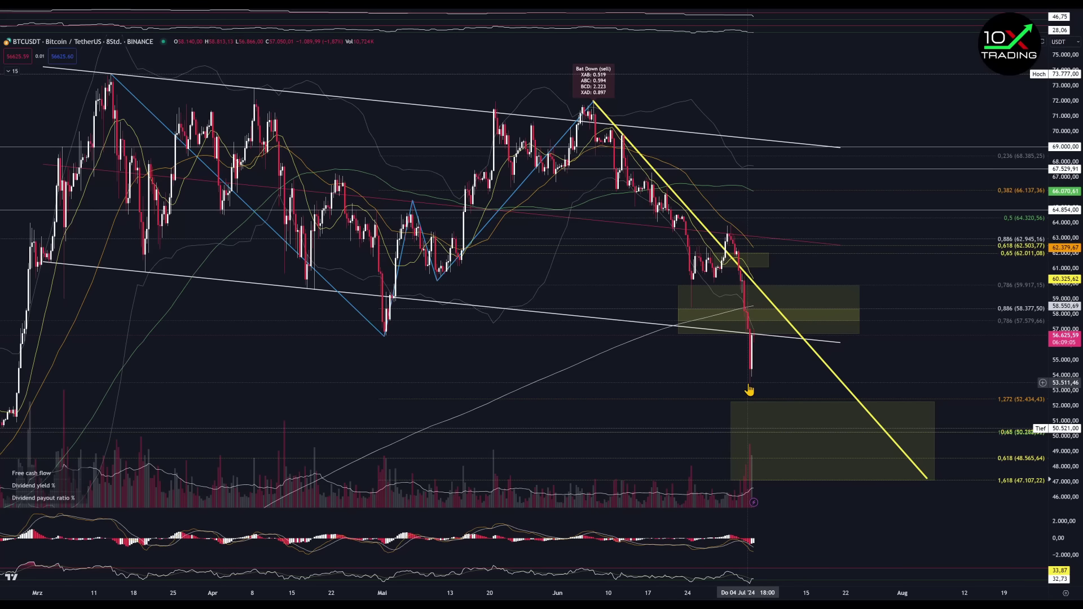
# Step: Highlight Bitcoin's level near 53.000 from the February consolidation to July, and mark the February highs and the latest low
pyautogui.scroll(-2, 748, 385)
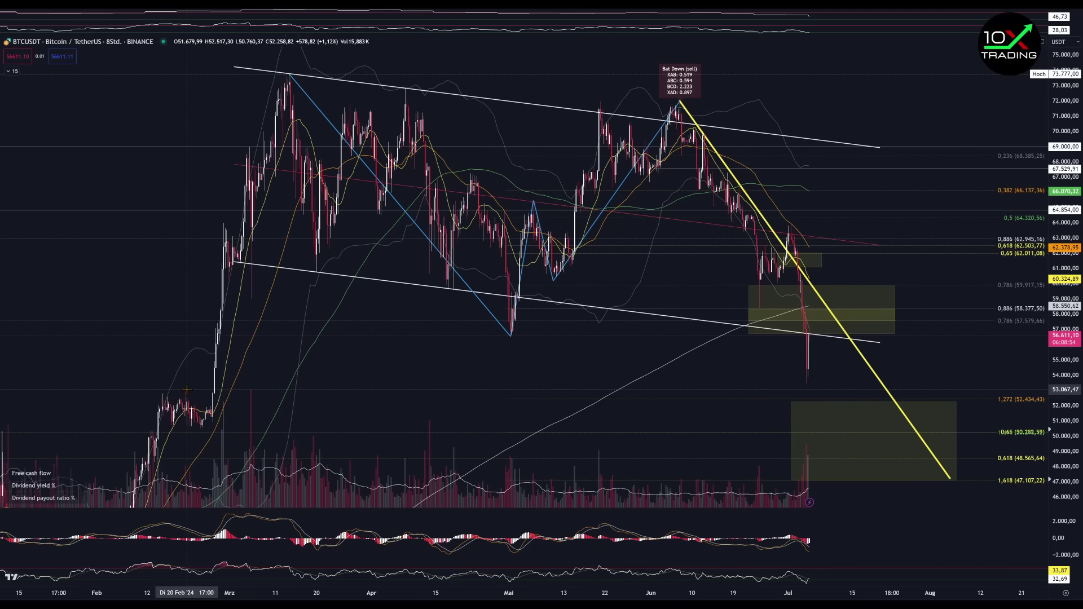
pyautogui.moveTo(185, 391); pyautogui.dragTo(884, 390)
pyautogui.moveTo(808, 383)
pyautogui.mouseDown()
pyautogui.moveTo(813, 393)
pyautogui.moveTo(795, 384)
pyautogui.moveTo(830, 393)
pyautogui.mouseUp()
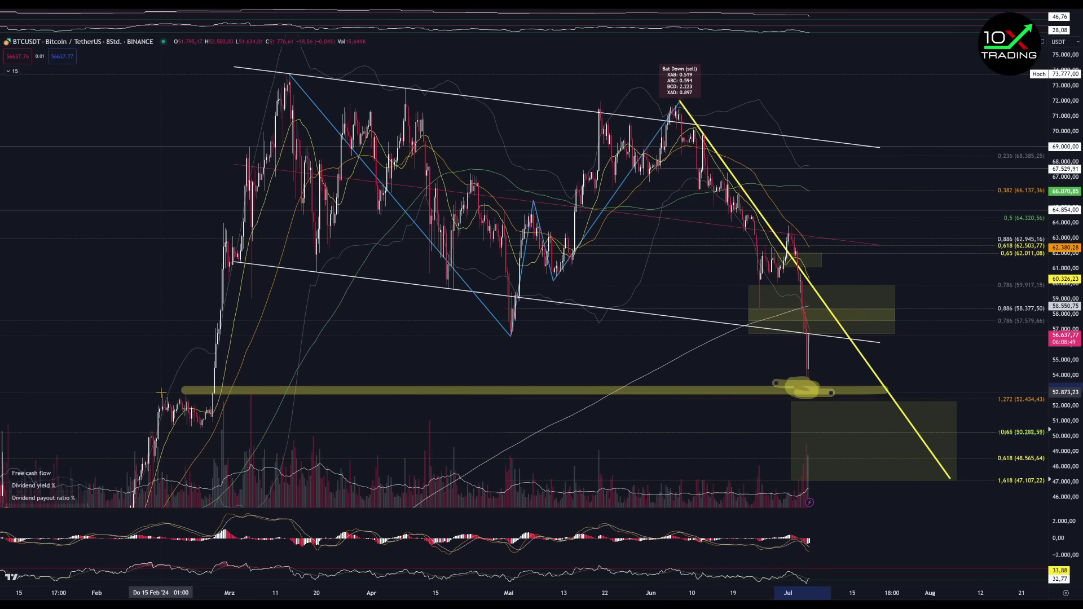
pyautogui.moveTo(154, 402)
pyautogui.mouseDown()
pyautogui.moveTo(161, 392)
pyautogui.moveTo(218, 396)
pyautogui.mouseUp()
pyautogui.moveTo(781, 387); pyautogui.dragTo(840, 374)
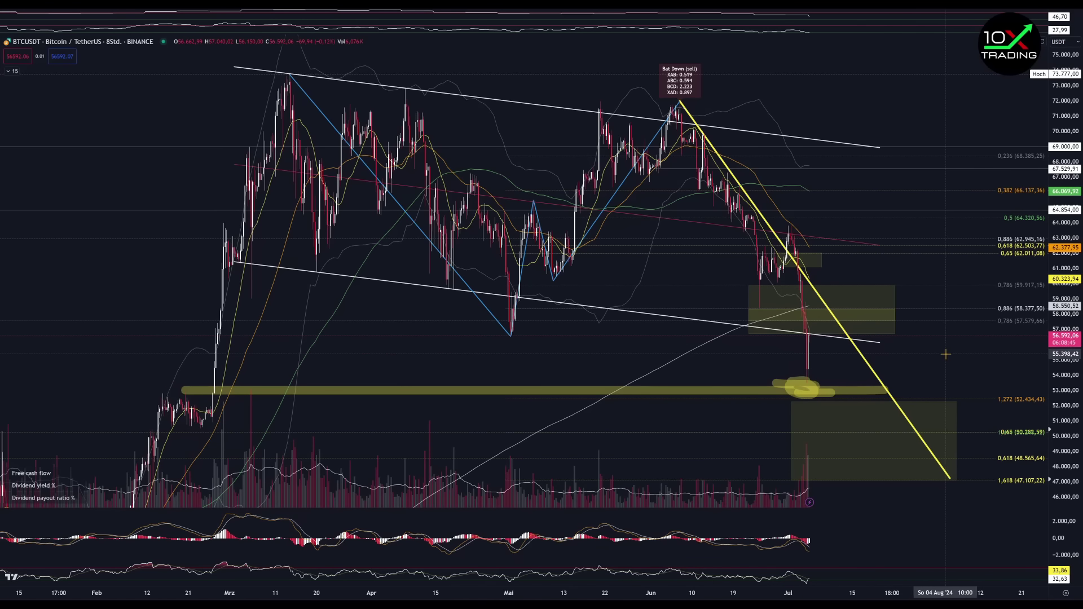
pyautogui.scroll(3, 922, 368)
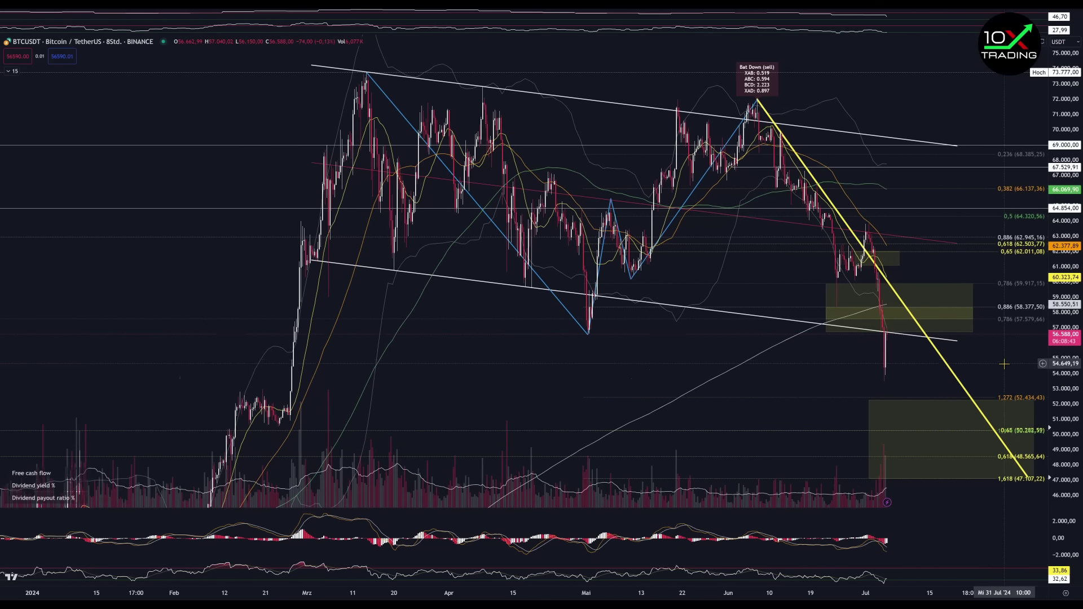
pyautogui.scroll(3, 1001, 354)
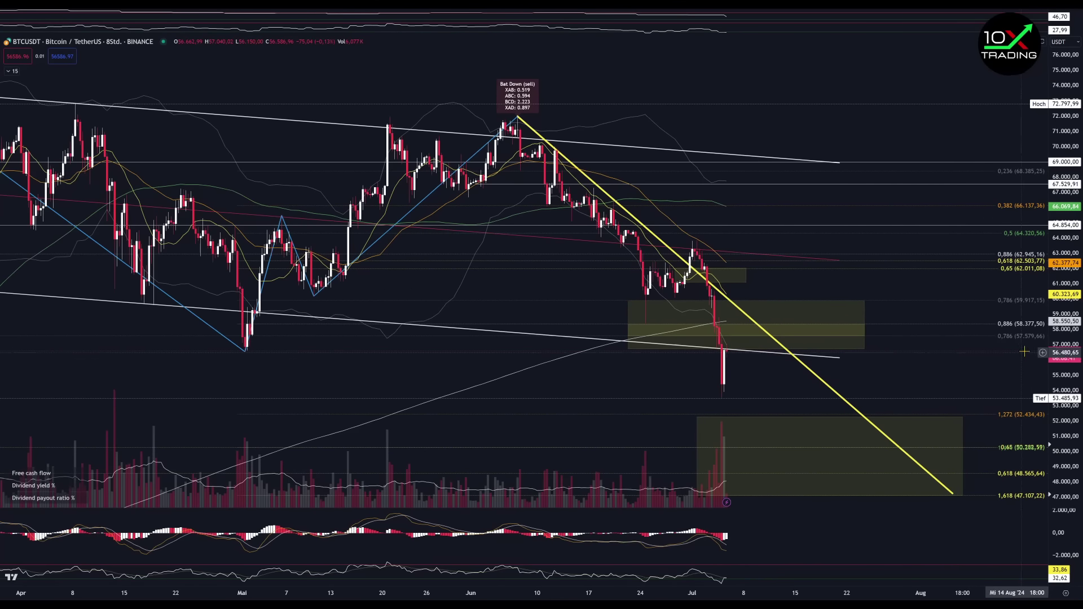
pyautogui.scroll(2, 962, 372)
pyautogui.moveTo(962, 372); pyautogui.dragTo(901, 332)
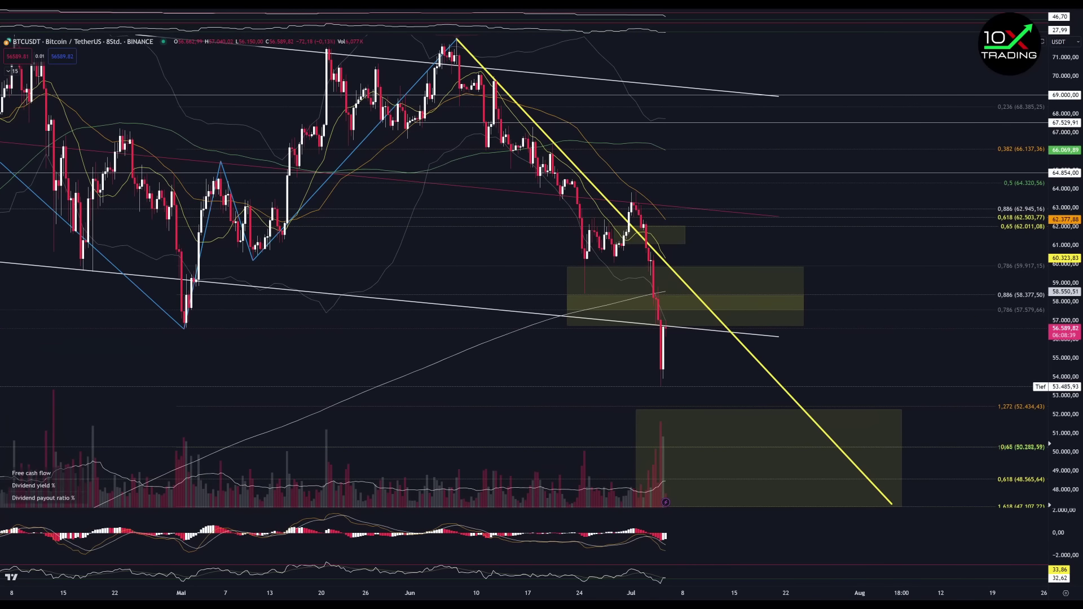